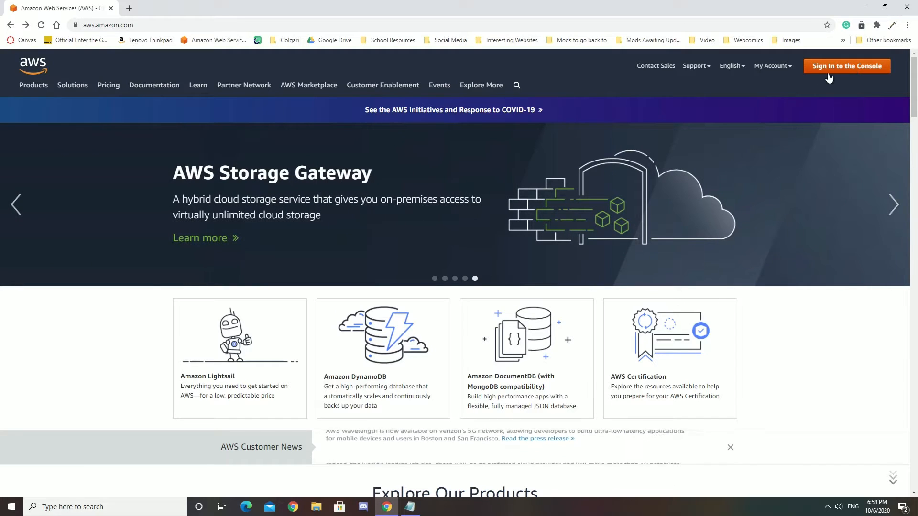
Step: Sign in to the AWS Management Console and open the list of RDS databases
{"action": "left_click", "coordinate": [851, 71]}
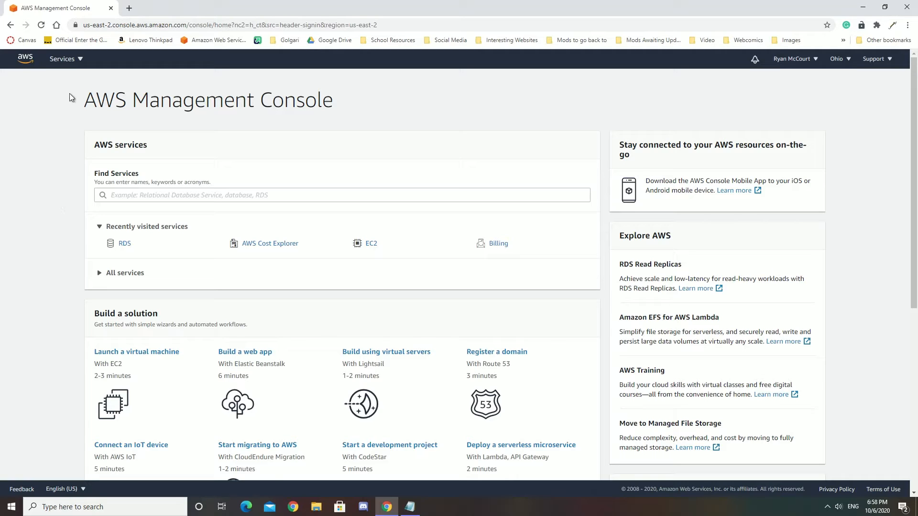
{"action": "left_click", "coordinate": [72, 58]}
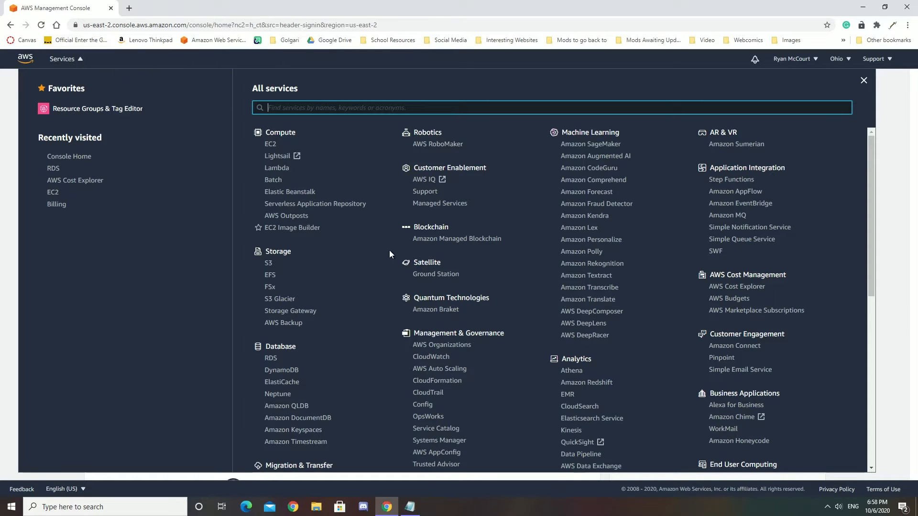
{"action": "left_click", "coordinate": [270, 359]}
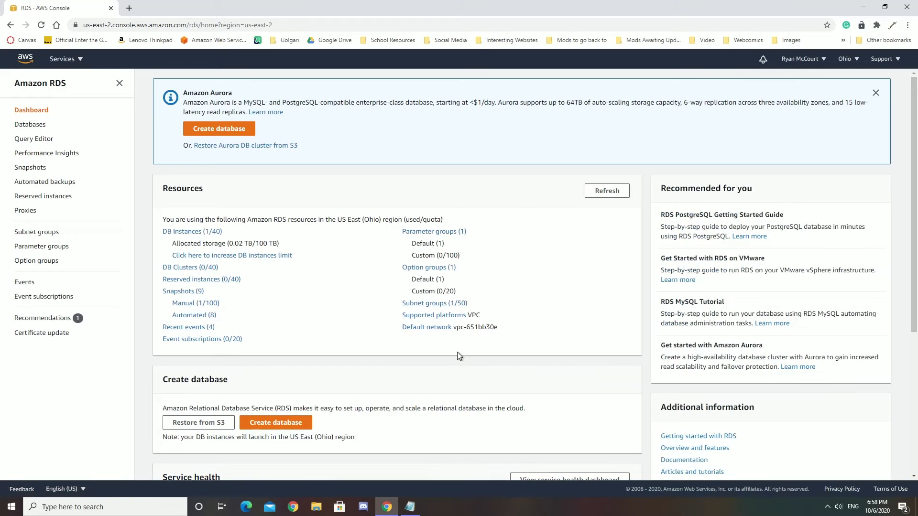
{"action": "left_click", "coordinate": [36, 126]}
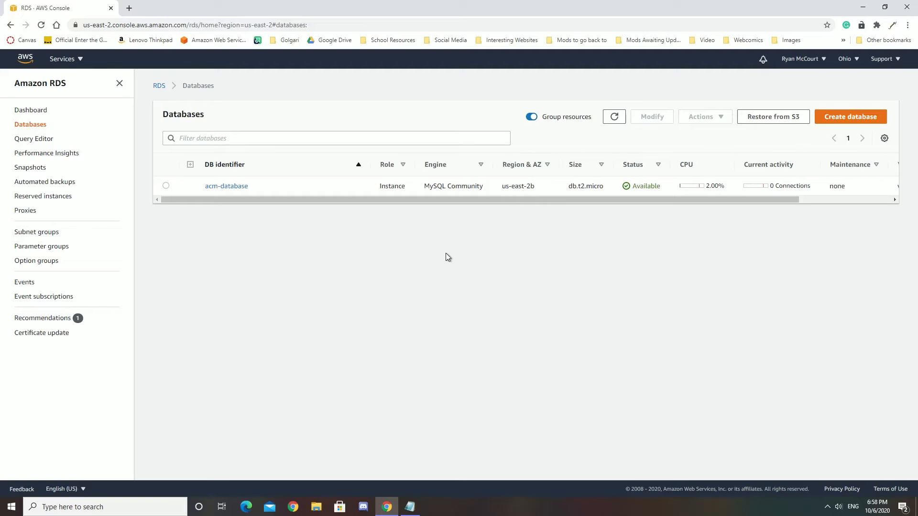
Step: Start creating a standard RDS database with the MySQL engine and the Free tier template
{"action": "left_click", "coordinate": [856, 120]}
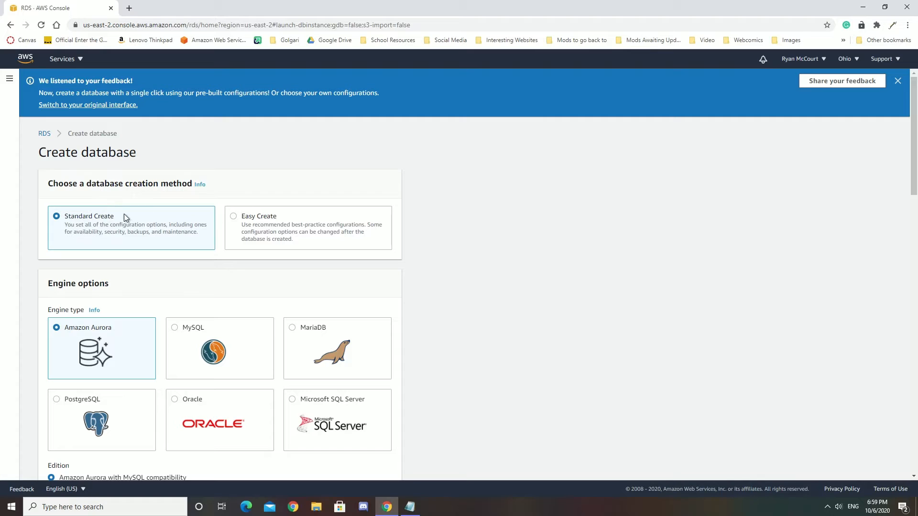
{"action": "scroll", "coordinate": [88, 225], "scroll_direction": "down", "scroll_amount": 3}
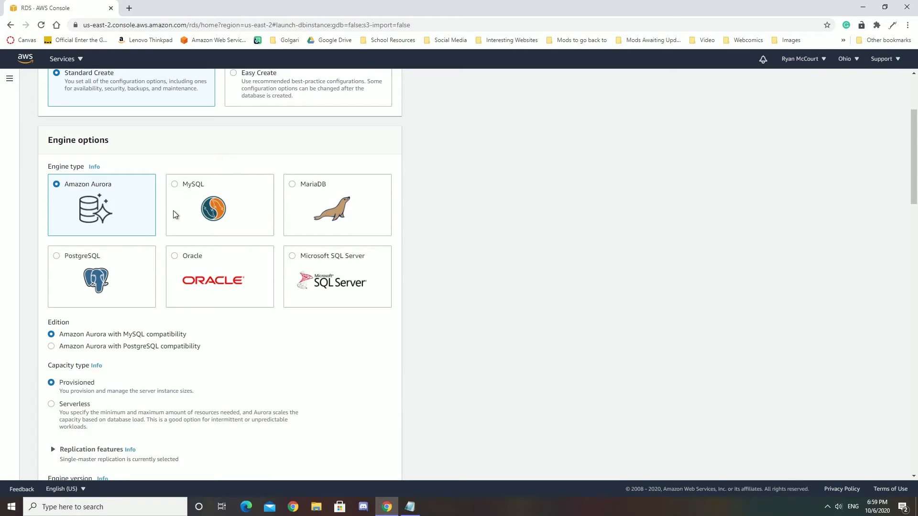
{"action": "left_click", "coordinate": [174, 185]}
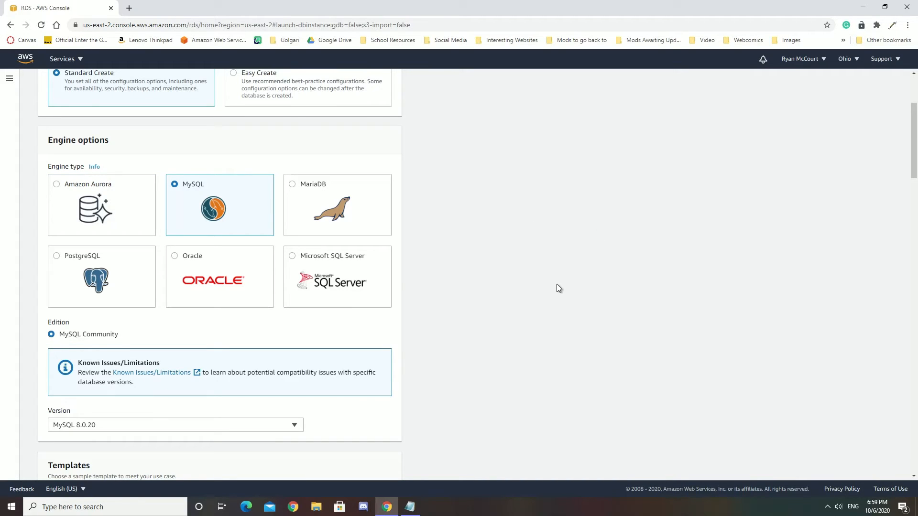
{"action": "scroll", "coordinate": [544, 324], "scroll_direction": "down", "scroll_amount": 4}
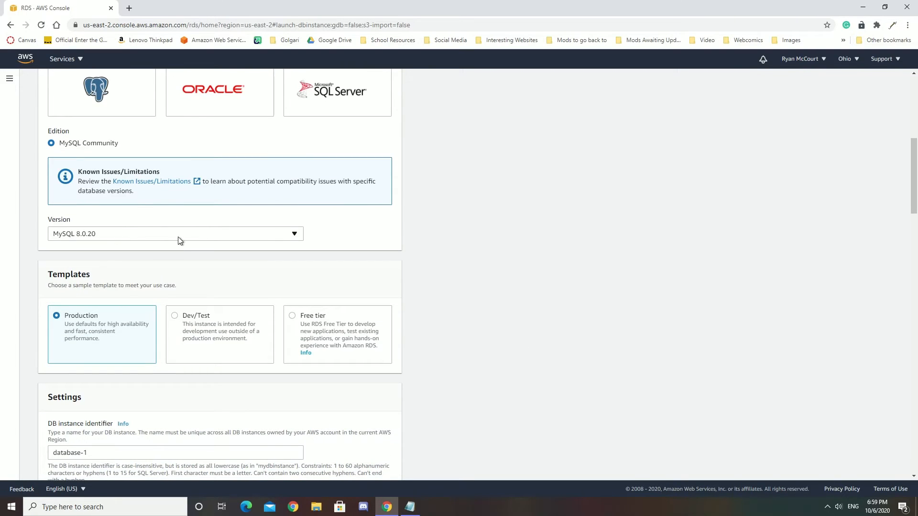
{"action": "scroll", "coordinate": [190, 231], "scroll_direction": "down", "scroll_amount": 2}
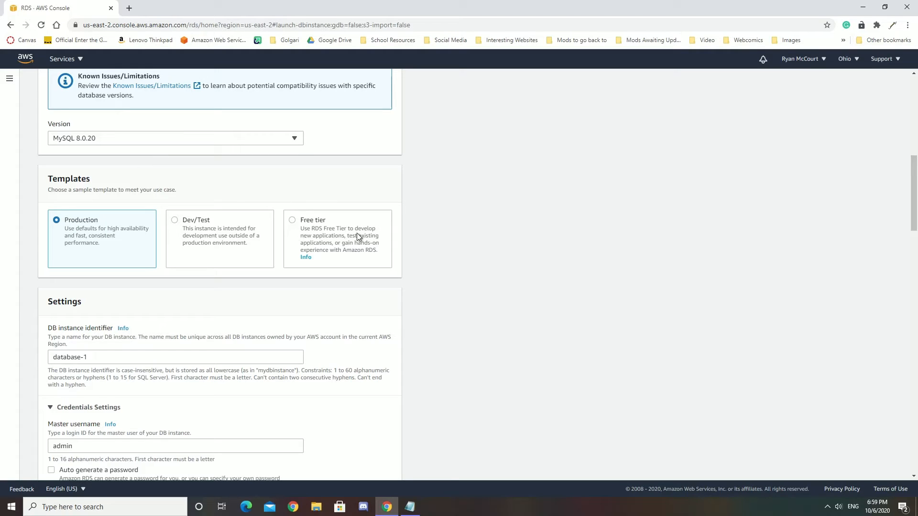
{"action": "left_click", "coordinate": [323, 235]}
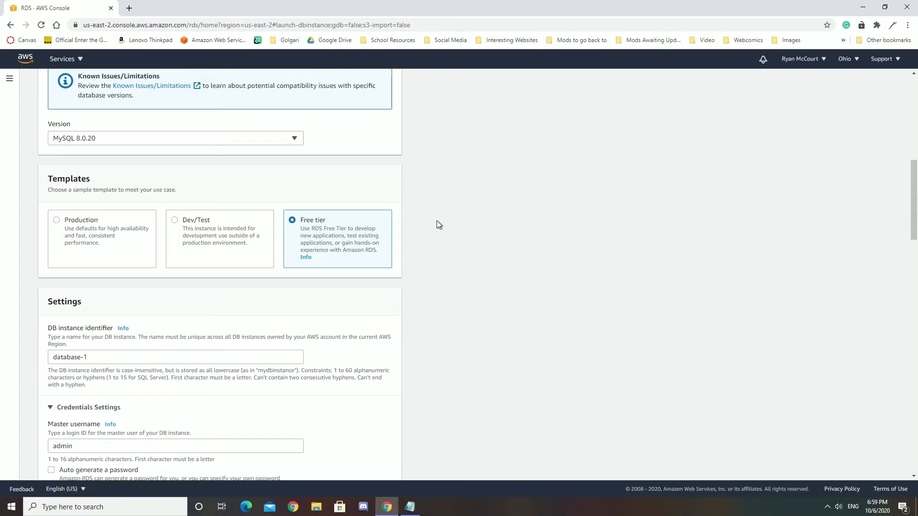
Step: Set the DB instance identifier to test
{"action": "scroll", "coordinate": [437, 225], "scroll_direction": "down", "scroll_amount": 4}
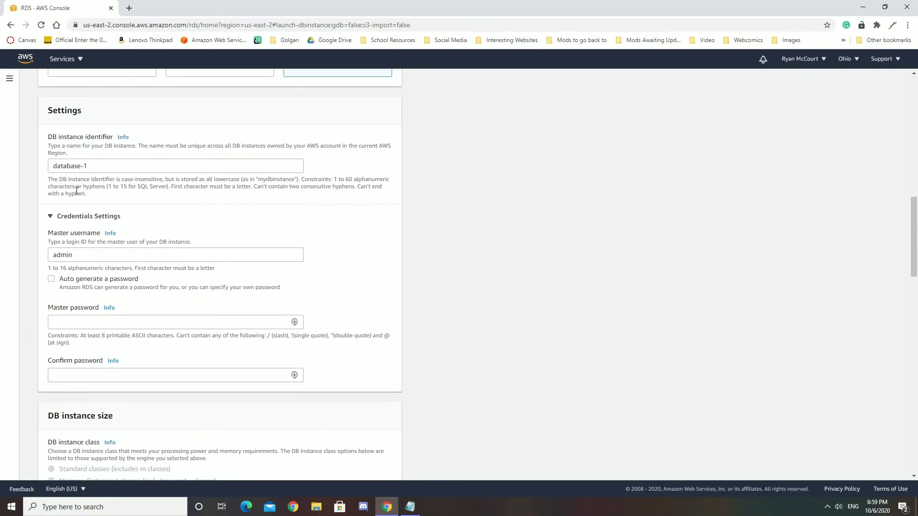
{"action": "left_click_drag", "start_coordinate": [134, 164], "coordinate": [23, 169]}
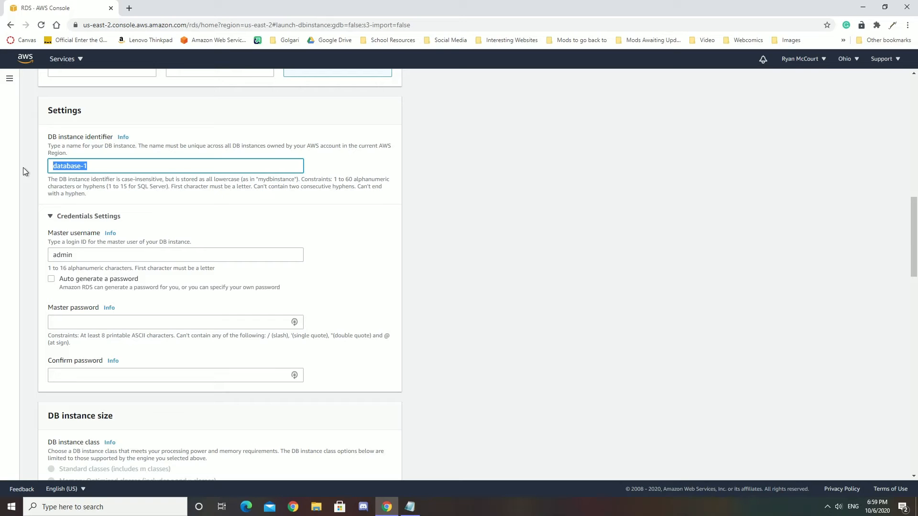
{"action": "type", "text": "test"}
Step: Keep admin as the master username, then enter and confirm the master password
{"action": "scroll", "coordinate": [160, 280], "scroll_direction": "down", "scroll_amount": 1}
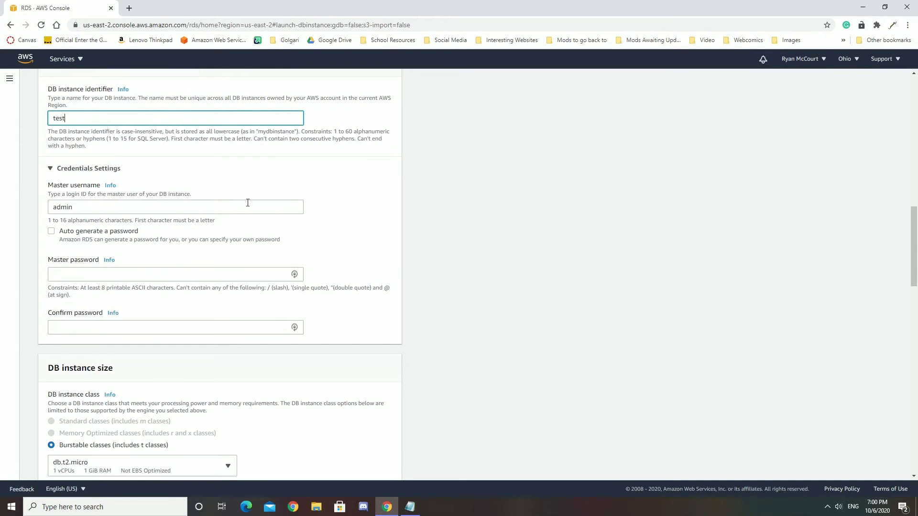
{"action": "left_click", "coordinate": [187, 206]}
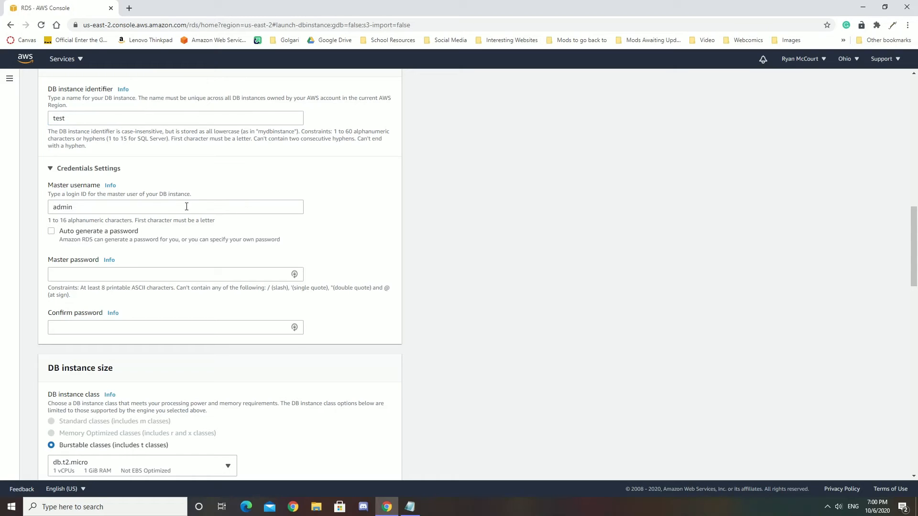
{"action": "left_click", "coordinate": [135, 207]}
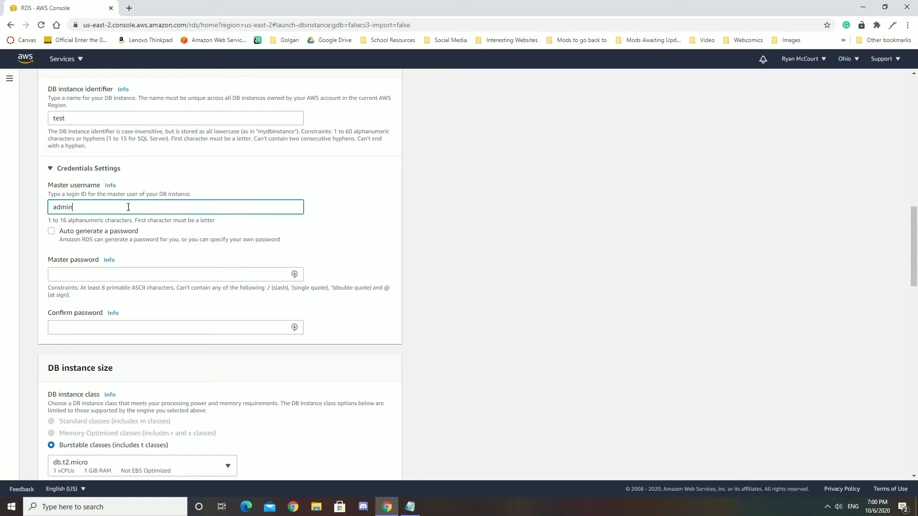
{"action": "left_click", "coordinate": [84, 278]}
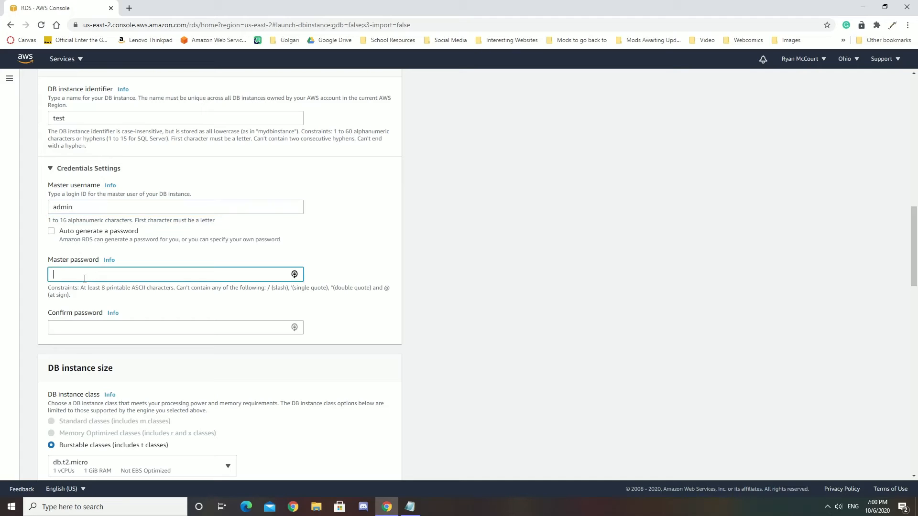
{"action": "type", "text": "••••••••"}
{"action": "left_click", "coordinate": [166, 329]}
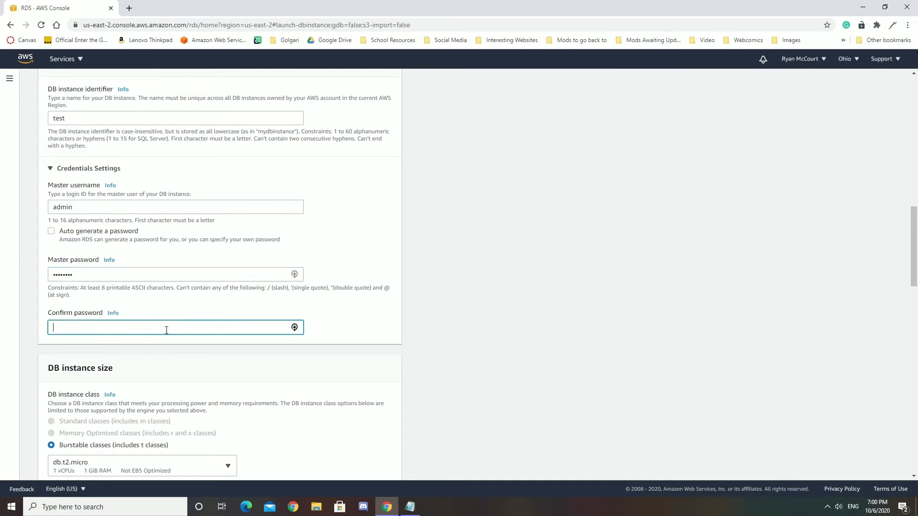
{"action": "type", "text": "••••••••"}
Step: Review the DB instance size, storage, autoscaling and availability settings of the new database
{"action": "scroll", "coordinate": [255, 250], "scroll_direction": "down", "scroll_amount": 4}
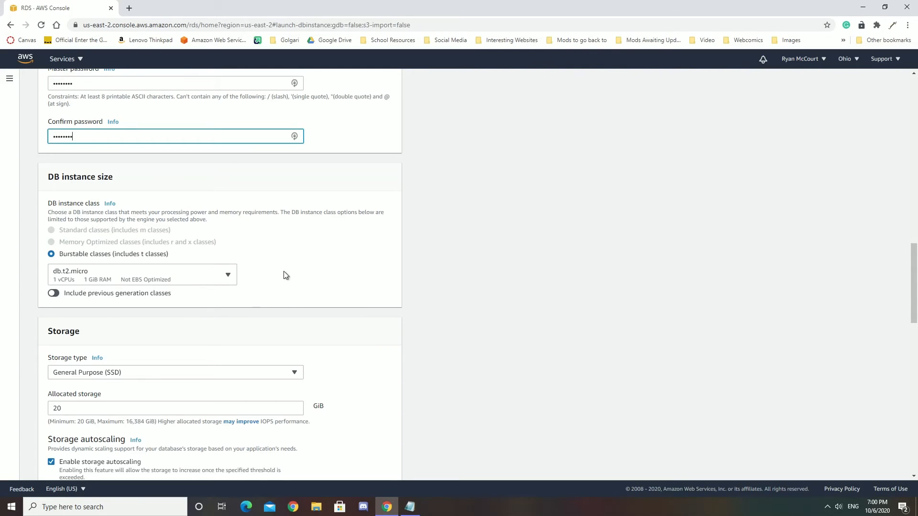
{"action": "scroll", "coordinate": [222, 247], "scroll_direction": "down", "scroll_amount": 3}
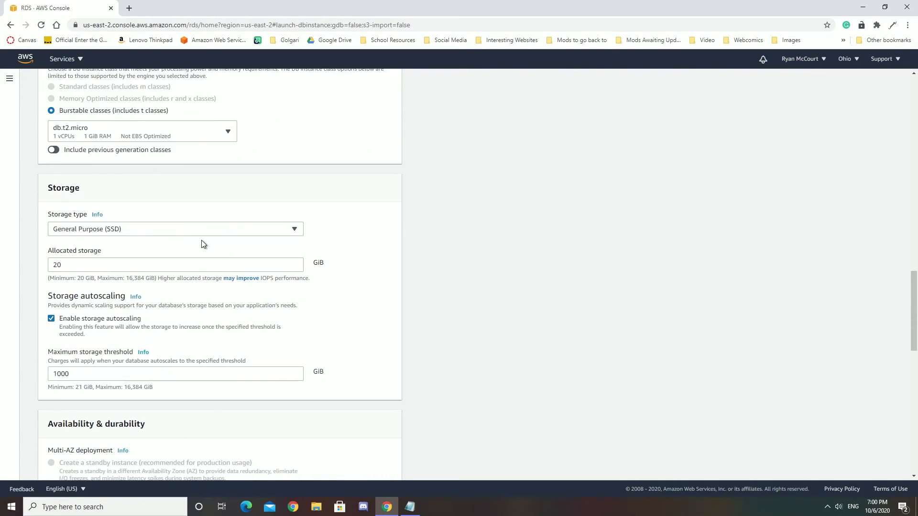
{"action": "scroll", "coordinate": [156, 249], "scroll_direction": "down", "scroll_amount": 1}
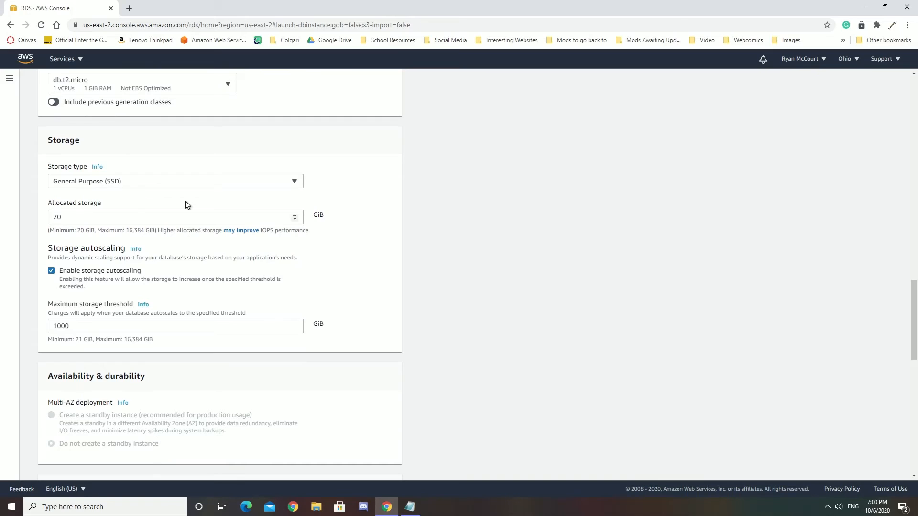
{"action": "scroll", "coordinate": [190, 240], "scroll_direction": "down", "scroll_amount": 1}
{"action": "scroll", "coordinate": [190, 244], "scroll_direction": "down", "scroll_amount": 1}
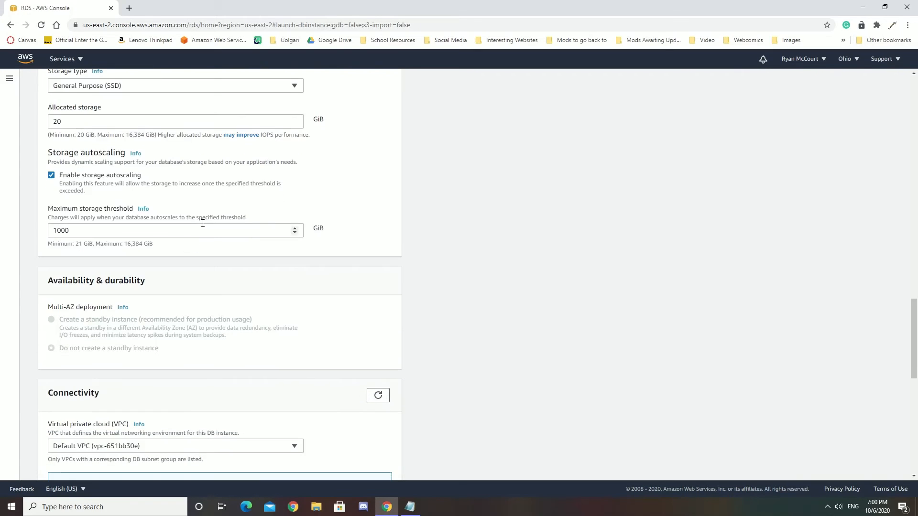
{"action": "scroll", "coordinate": [201, 232], "scroll_direction": "up", "scroll_amount": 1}
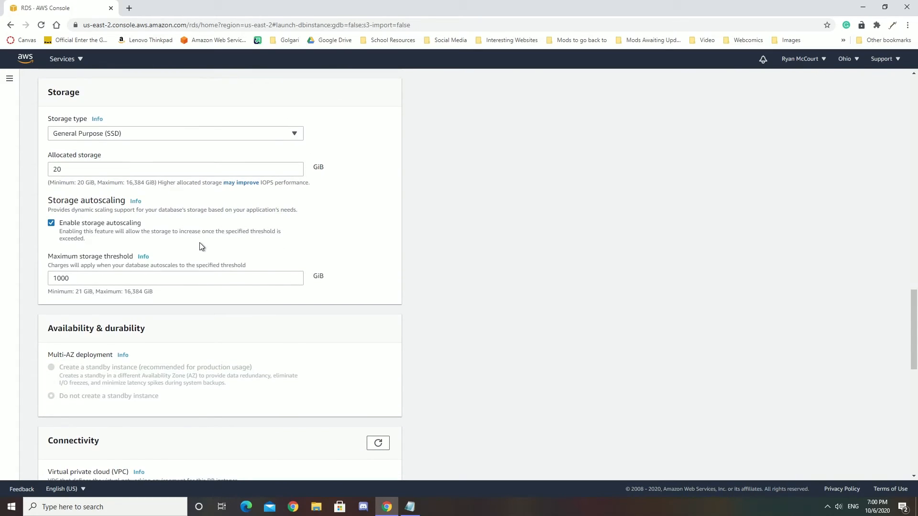
{"action": "scroll", "coordinate": [193, 251], "scroll_direction": "down", "scroll_amount": 1}
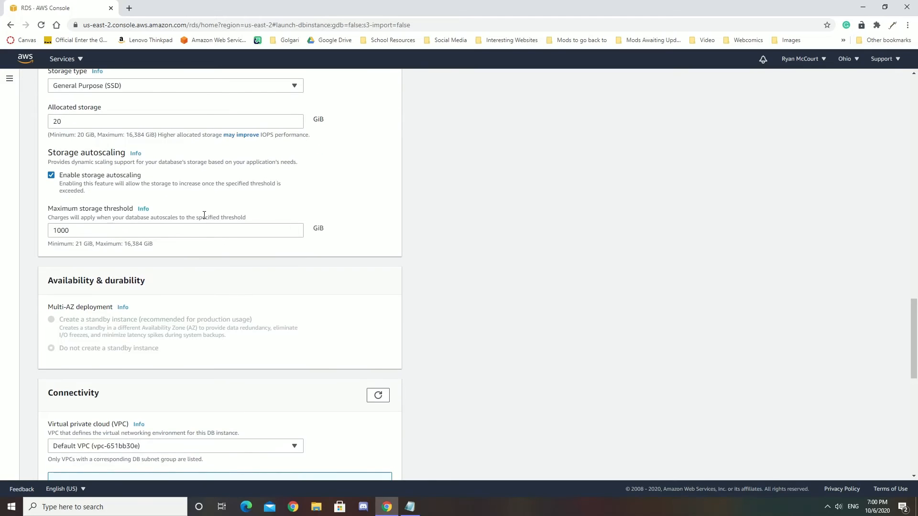
{"action": "scroll", "coordinate": [217, 249], "scroll_direction": "down", "scroll_amount": 2}
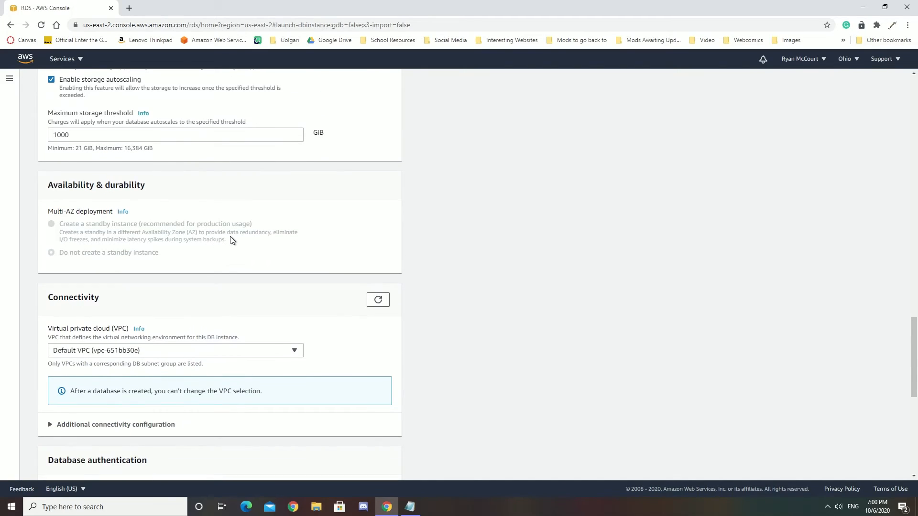
{"action": "scroll", "coordinate": [230, 236], "scroll_direction": "down", "scroll_amount": 2}
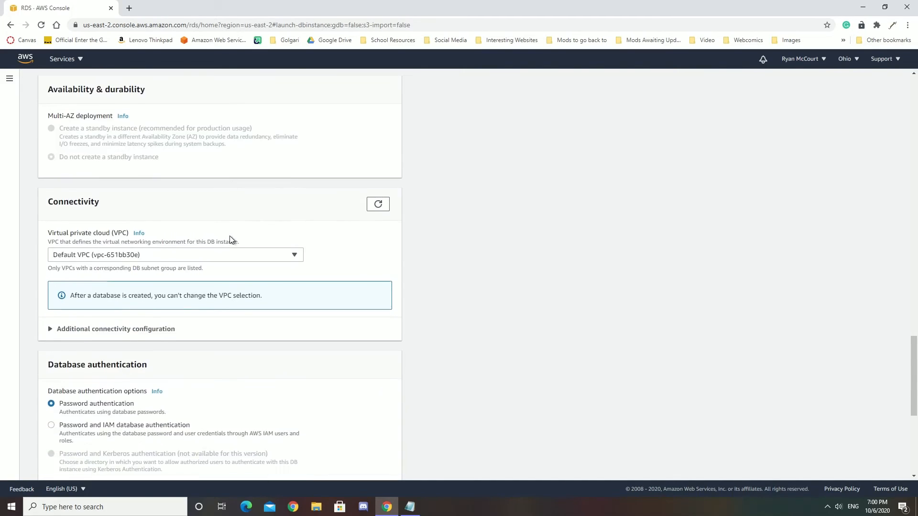
Step: Expand the additional connectivity configuration and review its public access, VPC security group and database port settings
{"action": "scroll", "coordinate": [169, 197], "scroll_direction": "down", "scroll_amount": 1}
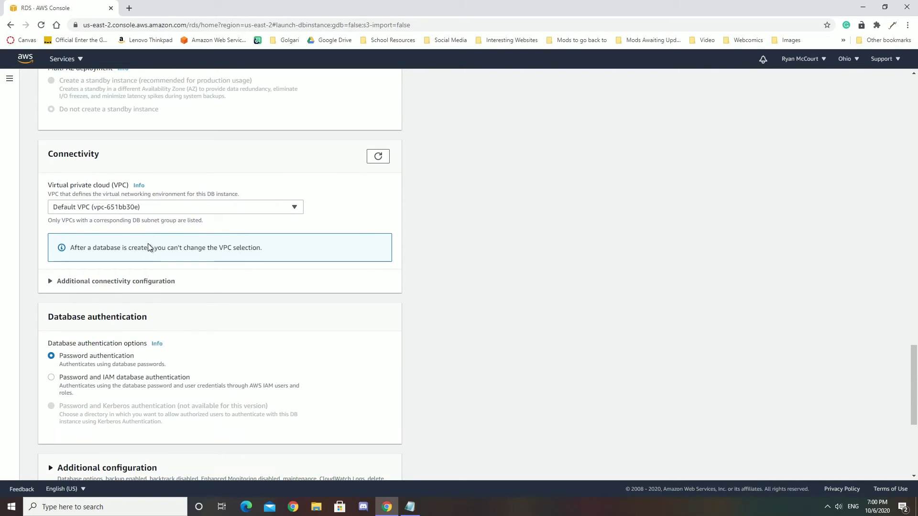
{"action": "left_click", "coordinate": [107, 285]}
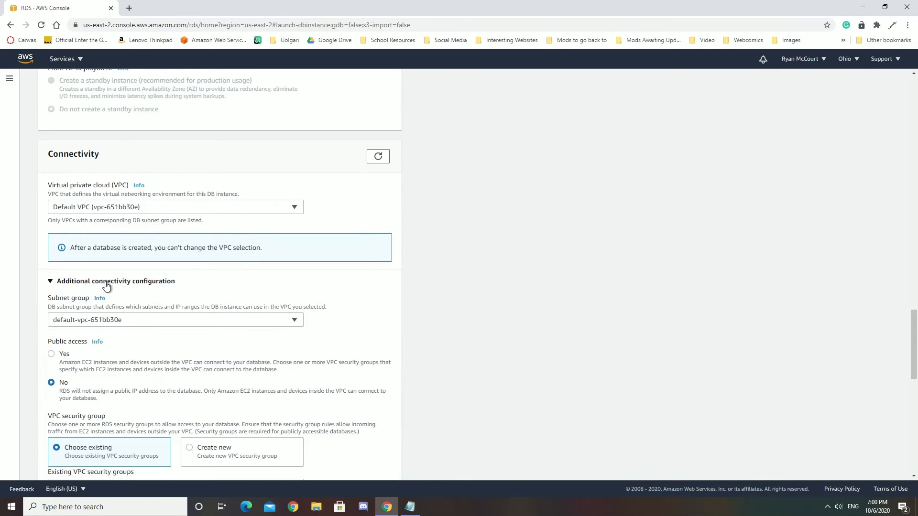
{"action": "scroll", "coordinate": [184, 270], "scroll_direction": "down", "scroll_amount": 3}
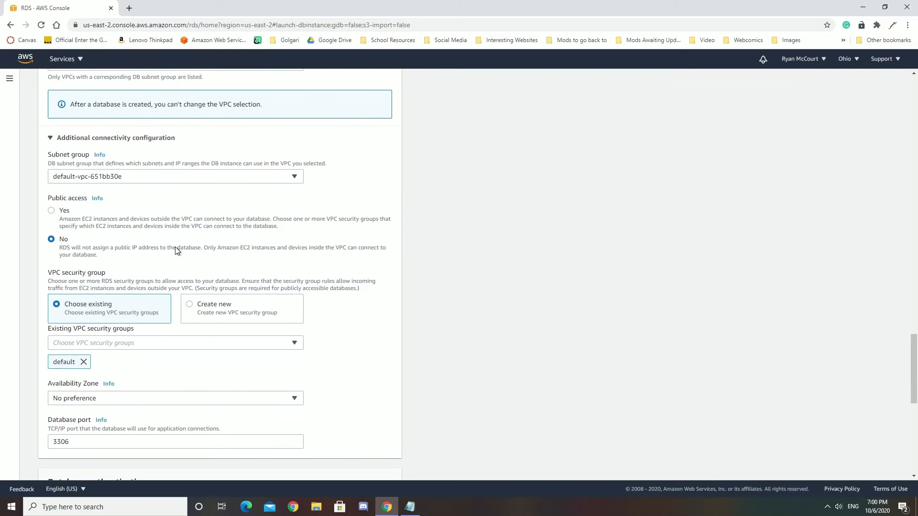
{"action": "scroll", "coordinate": [175, 250], "scroll_direction": "down", "scroll_amount": 1}
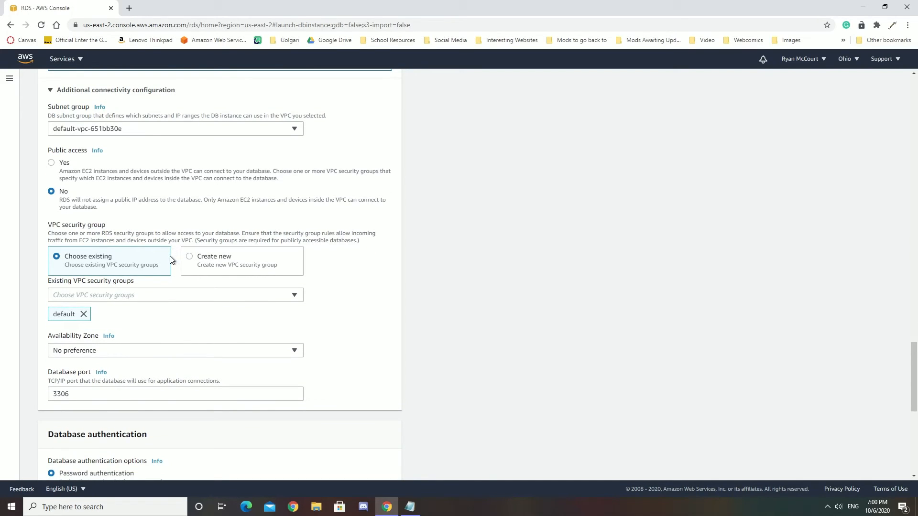
{"action": "scroll", "coordinate": [178, 286], "scroll_direction": "down", "scroll_amount": 5}
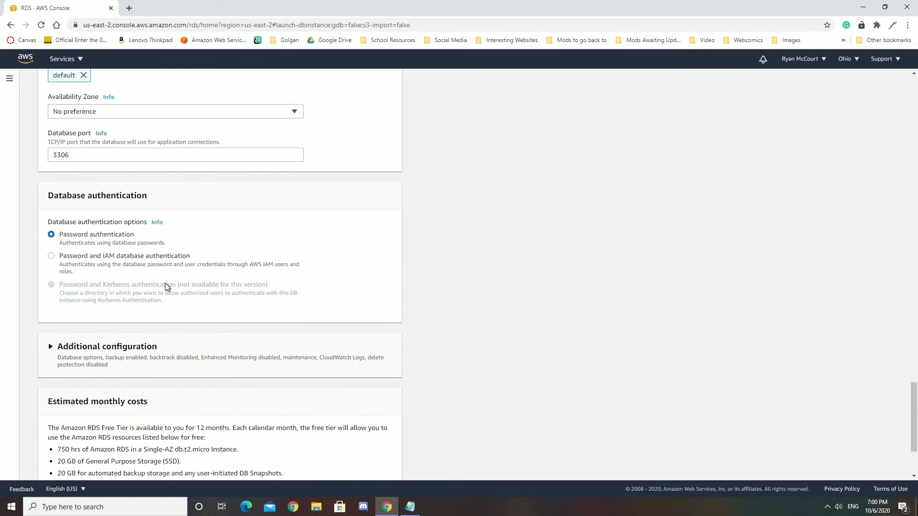
Step: Expand the additional configuration and set the initial database name to test
{"action": "scroll", "coordinate": [165, 283], "scroll_direction": "down", "scroll_amount": 2}
{"action": "left_click", "coordinate": [68, 248]}
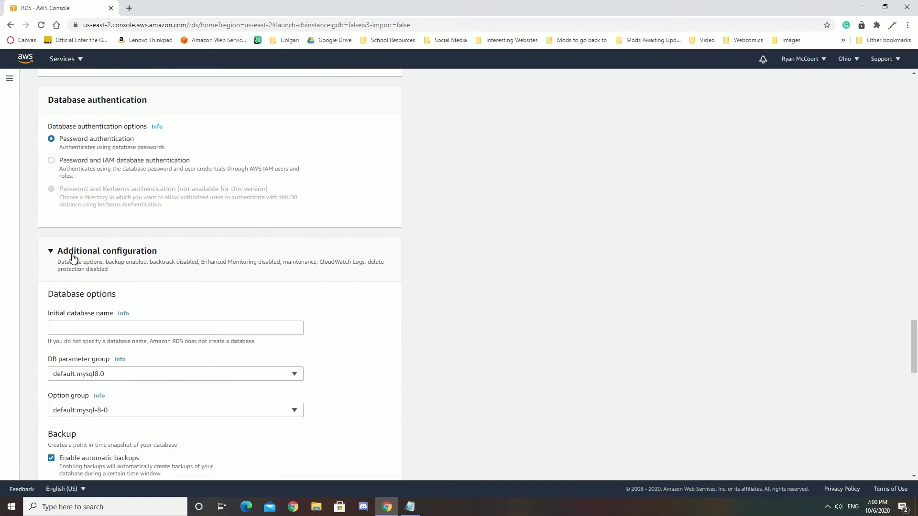
{"action": "scroll", "coordinate": [297, 237], "scroll_direction": "down", "scroll_amount": 1}
{"action": "scroll", "coordinate": [296, 238], "scroll_direction": "down", "scroll_amount": 1}
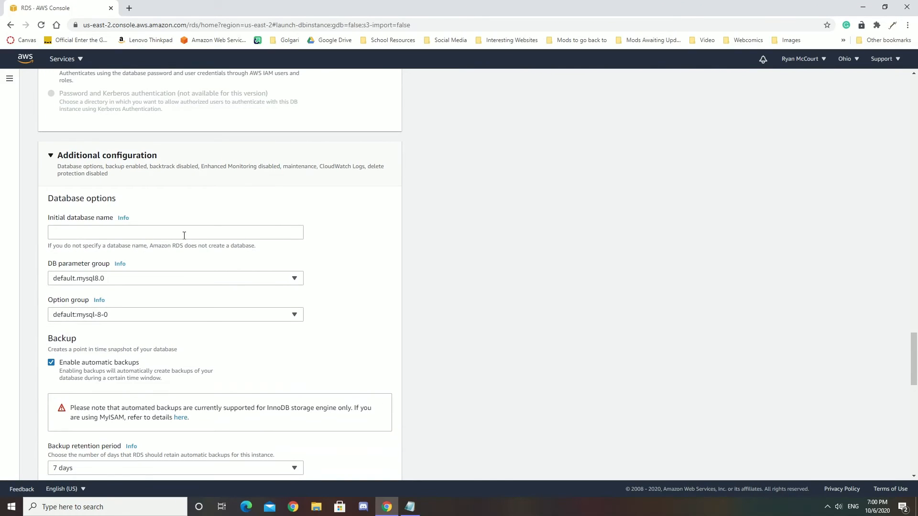
{"action": "left_click", "coordinate": [184, 234]}
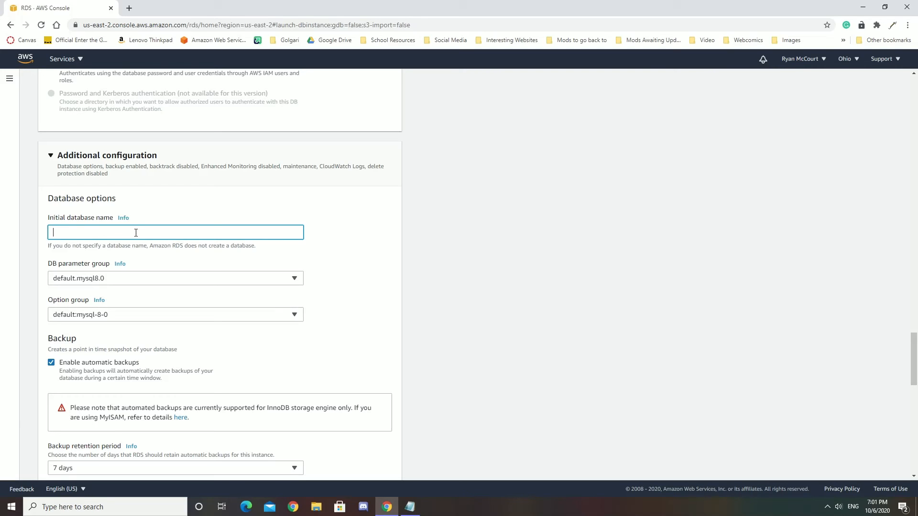
{"action": "type", "text": "est"}
Step: Keep the default backup, monitoring, log export, maintenance and deletion protection settings, and create the database
{"action": "scroll", "coordinate": [307, 208], "scroll_direction": "down", "scroll_amount": 4}
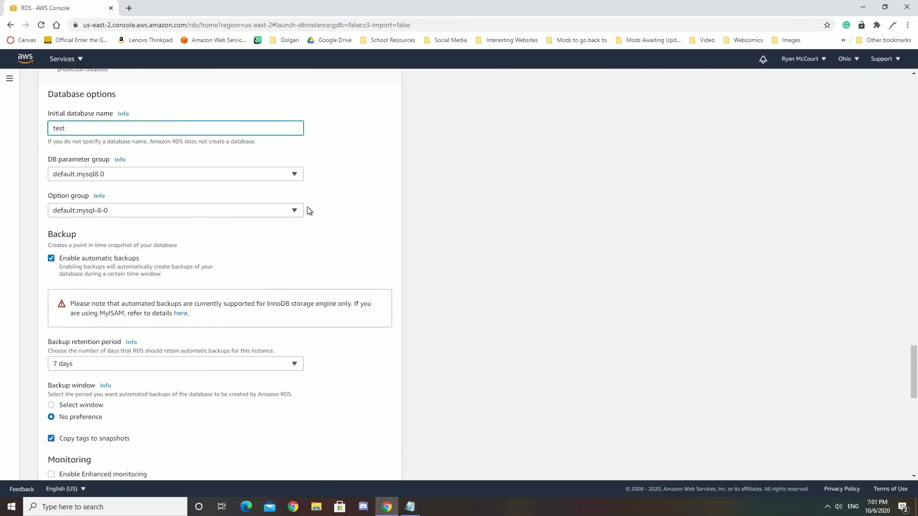
{"action": "scroll", "coordinate": [191, 245], "scroll_direction": "down", "scroll_amount": 1}
{"action": "scroll", "coordinate": [192, 245], "scroll_direction": "down", "scroll_amount": 7}
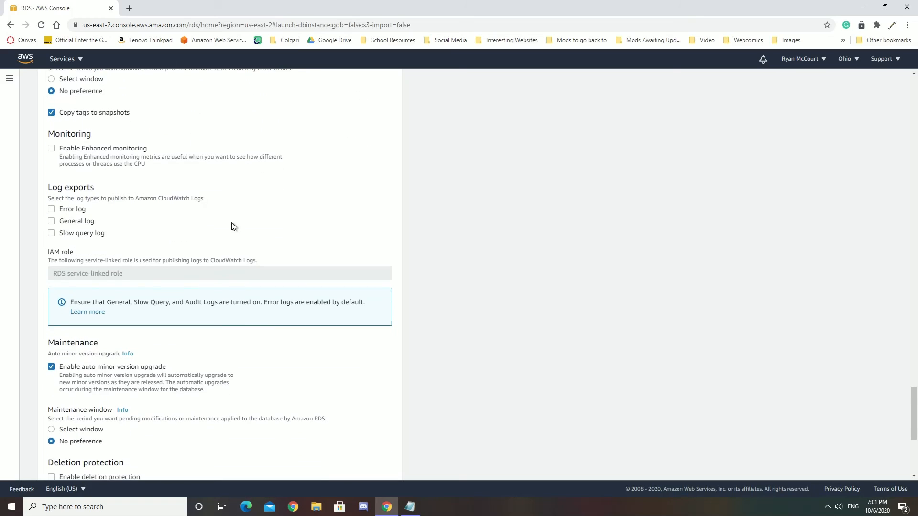
{"action": "scroll", "coordinate": [331, 170], "scroll_direction": "down", "scroll_amount": 3}
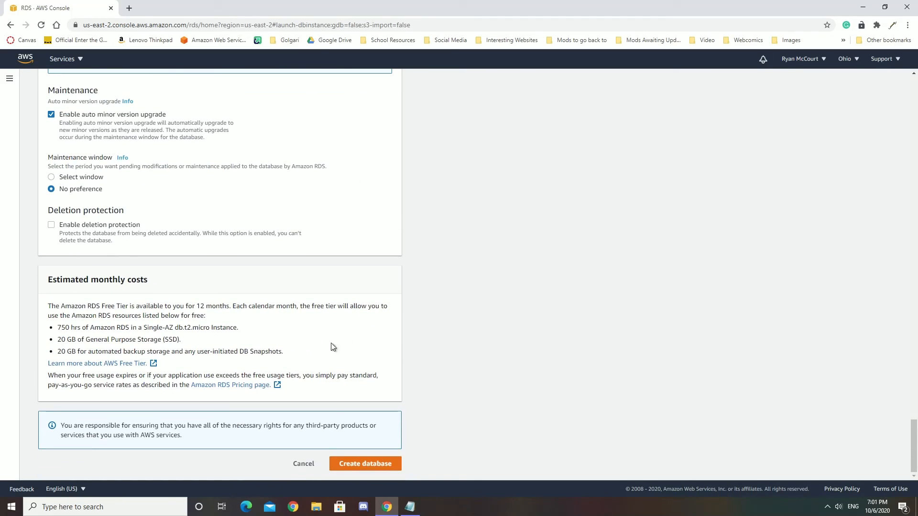
{"action": "left_click", "coordinate": [367, 466]}
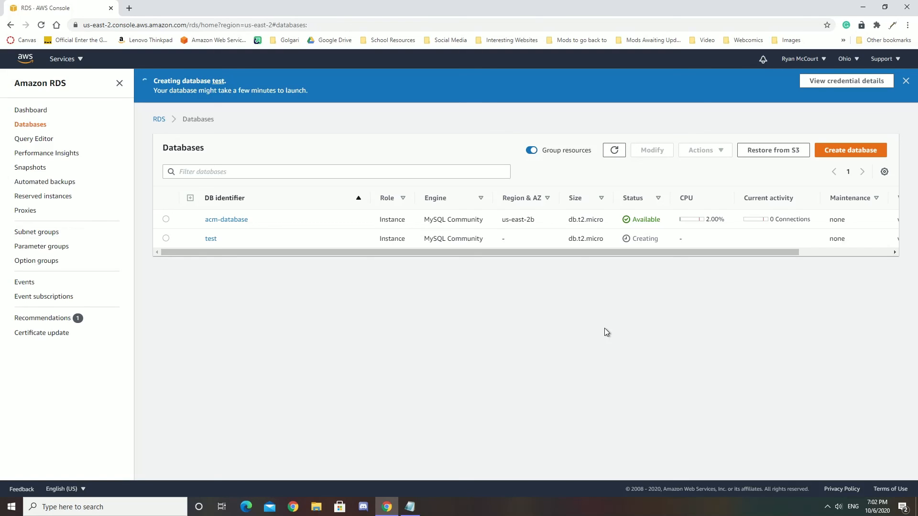
Step: Open the details of the test database and review its connectivity, security group rules, replication and proxy information
{"action": "left_click", "coordinate": [206, 238]}
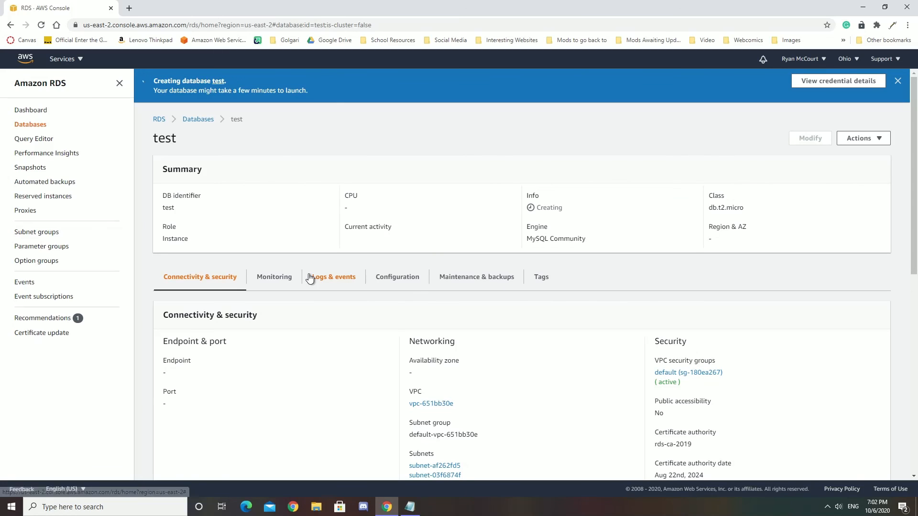
{"action": "scroll", "coordinate": [380, 316], "scroll_direction": "down", "scroll_amount": 3}
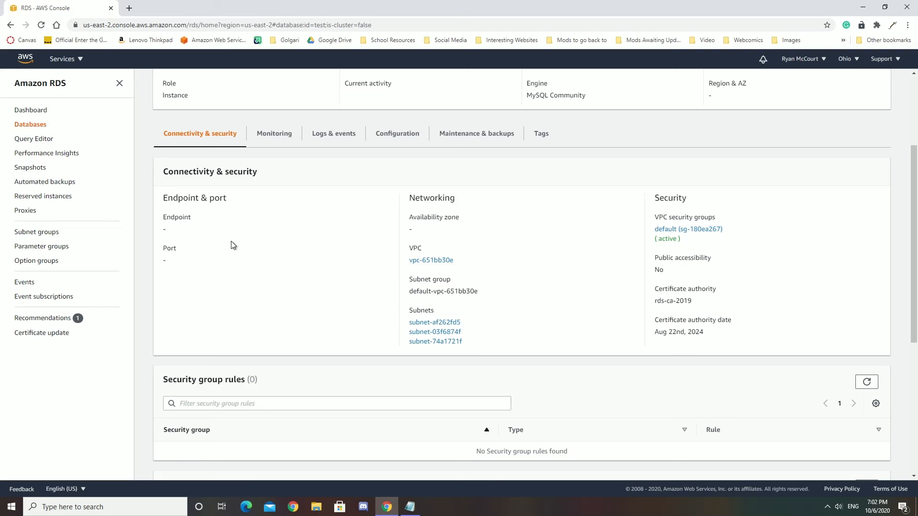
{"action": "scroll", "coordinate": [285, 351], "scroll_direction": "down", "scroll_amount": 4}
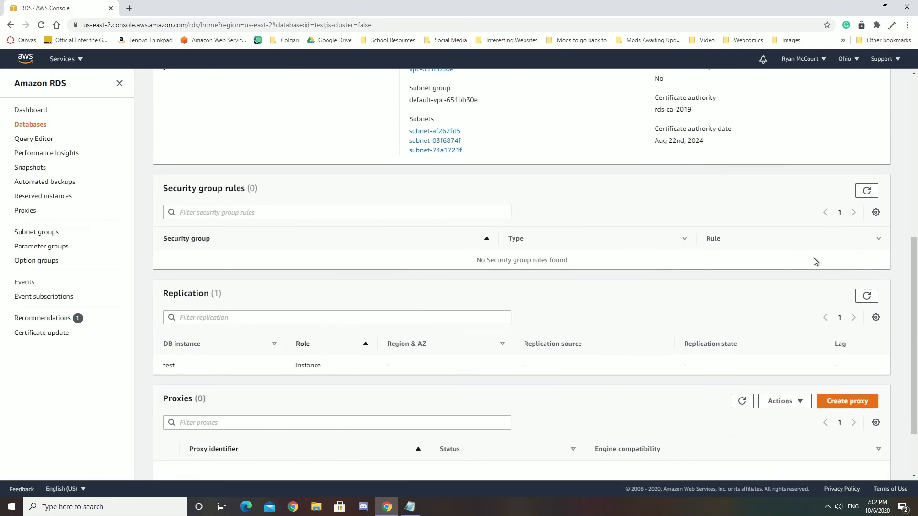
{"action": "scroll", "coordinate": [311, 313], "scroll_direction": "up", "scroll_amount": 4}
{"action": "scroll", "coordinate": [331, 339], "scroll_direction": "up", "scroll_amount": 3}
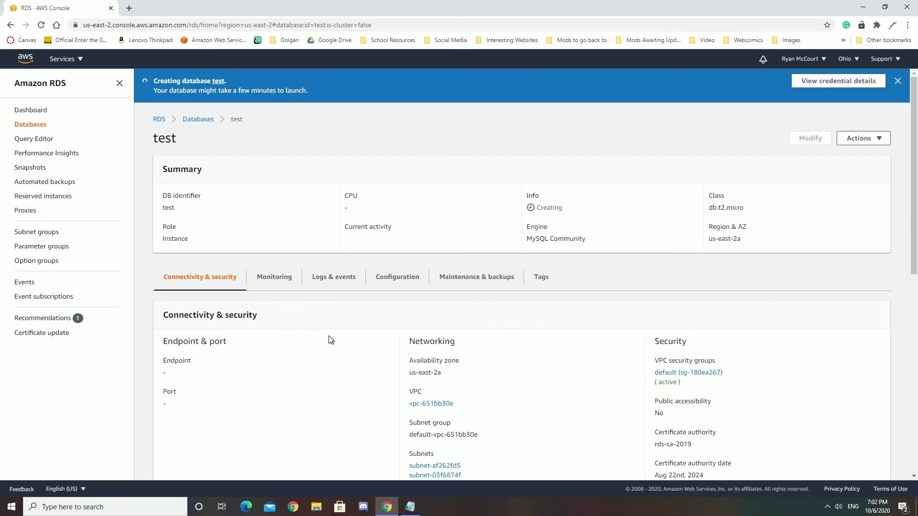